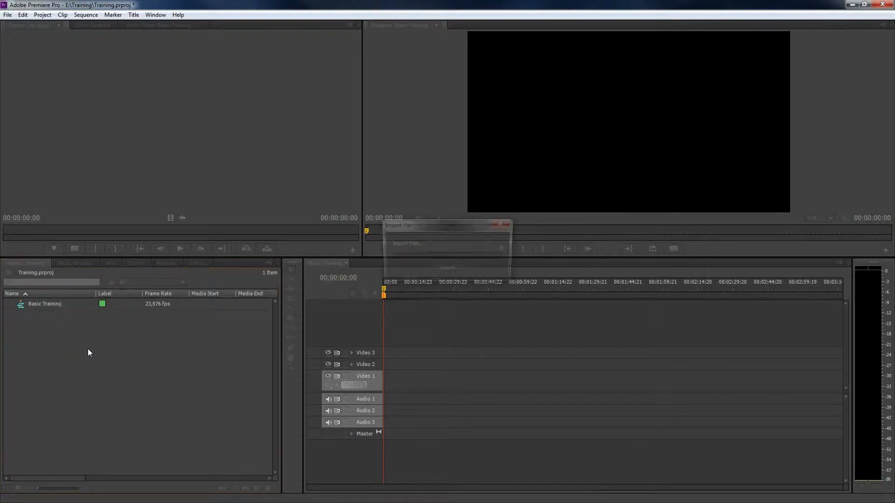
- Open Riding Car.MOV in the Source monitor, play its beginning briefly, and go back a few frames
left_click(74, 362)
double_click(31, 325)
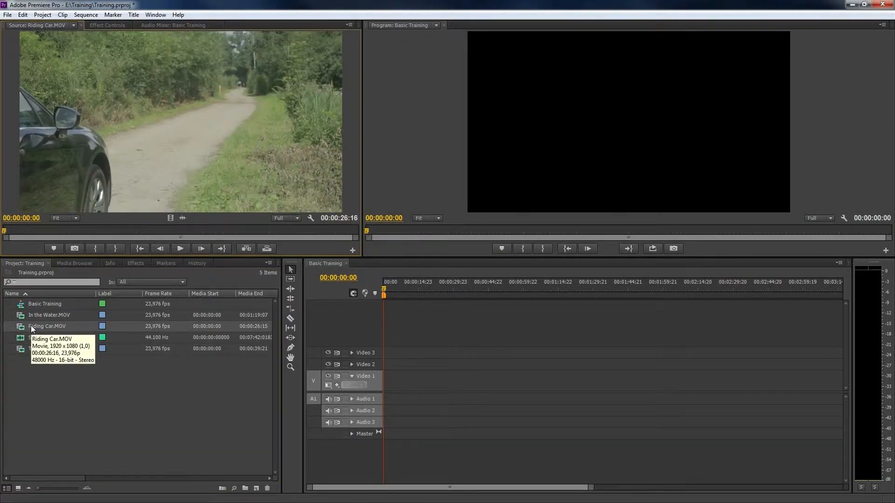
left_click(183, 248)
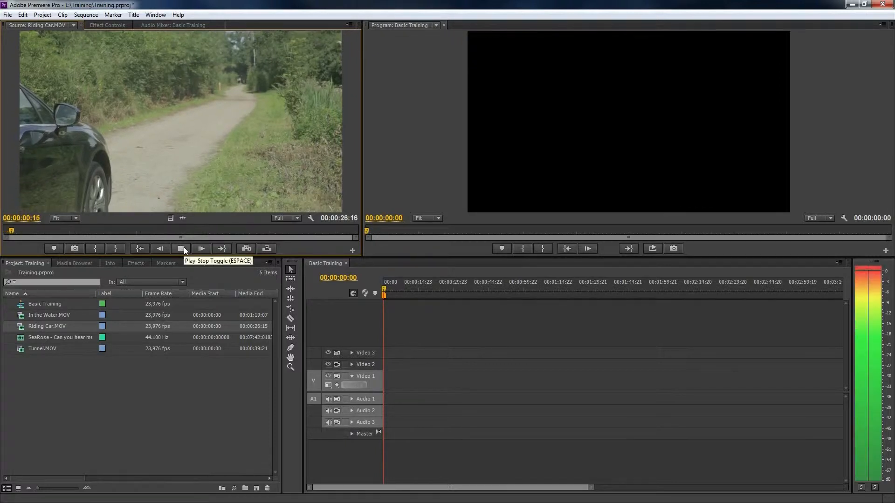
left_click(183, 247)
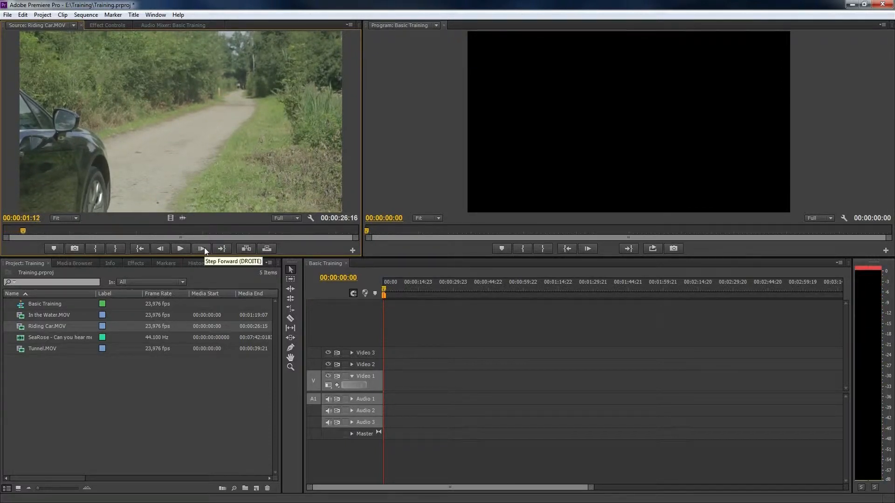
left_click(160, 248)
left_click(161, 248)
left_click(160, 248)
left_click(160, 248)
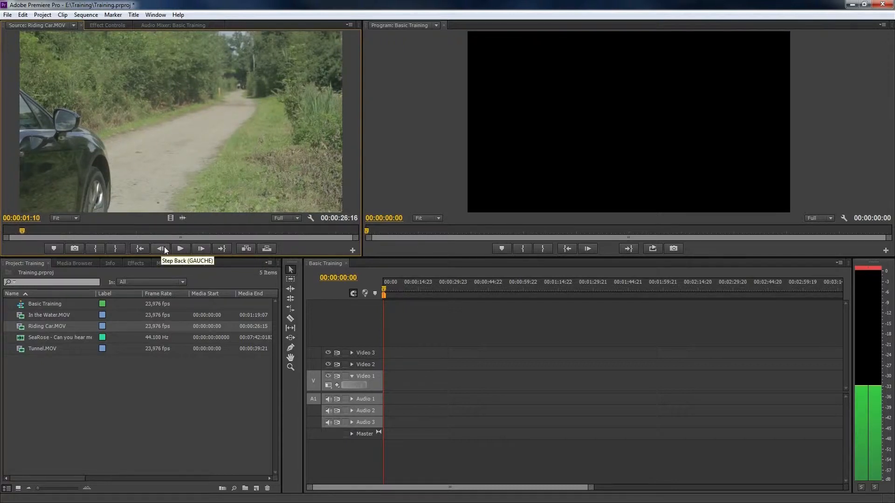
- Customize the Source monitor's transport buttons by placing Safe Margins between Mark In and Mark Out and removing Export Frame
left_click(352, 251)
mouse_move(74, 235)
left_mouse_down()
mouse_move(188, 212)
mouse_move(88, 235)
left_mouse_up()
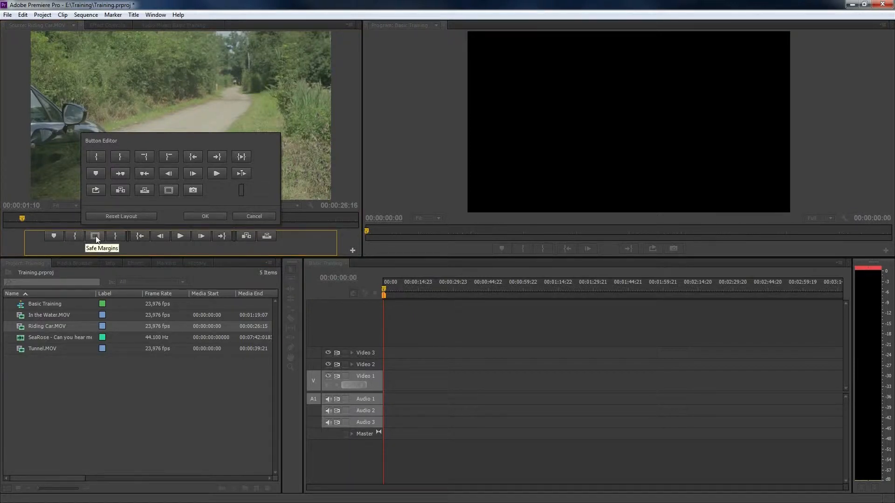
left_click(205, 216)
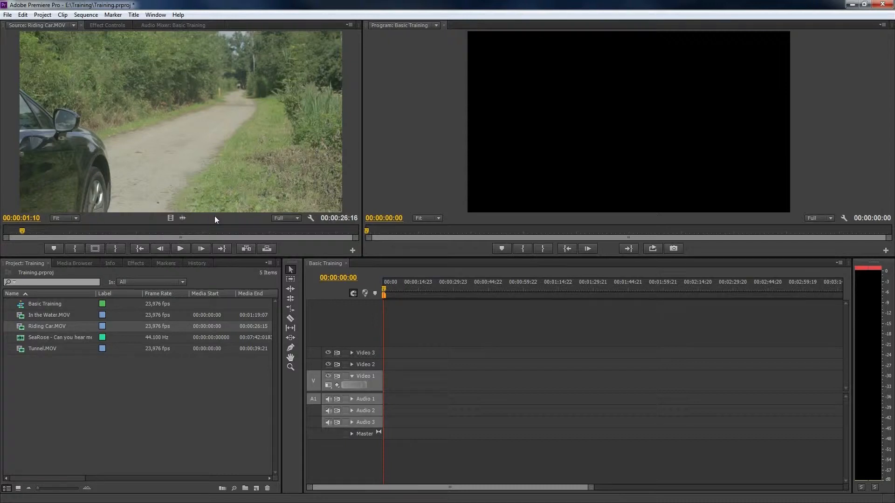
- Review Riding Car.MOV in the Source monitor by scrubbing and shuttling backward and forward at normal and faster speeds
left_click_drag(85, 228, 316, 233)
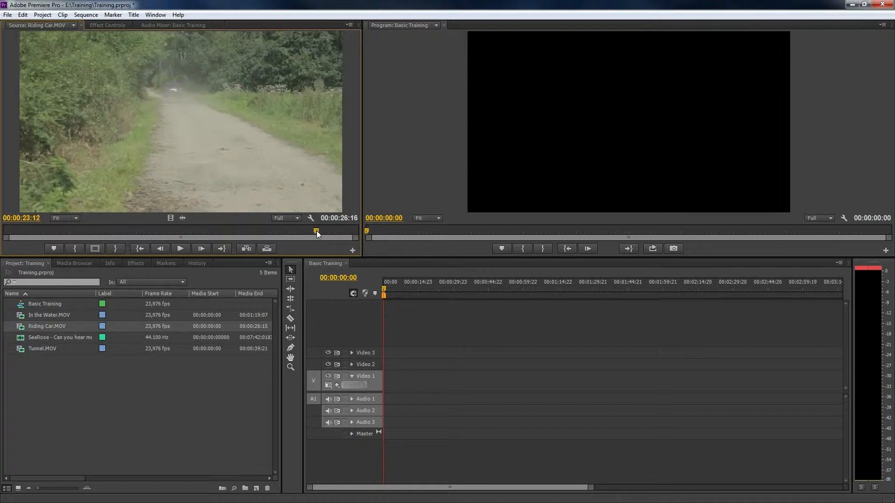
key("j")
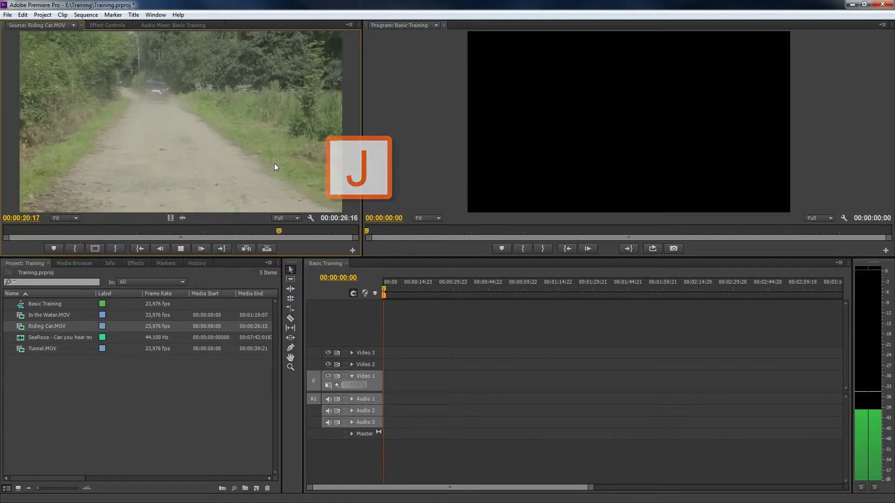
key("k")
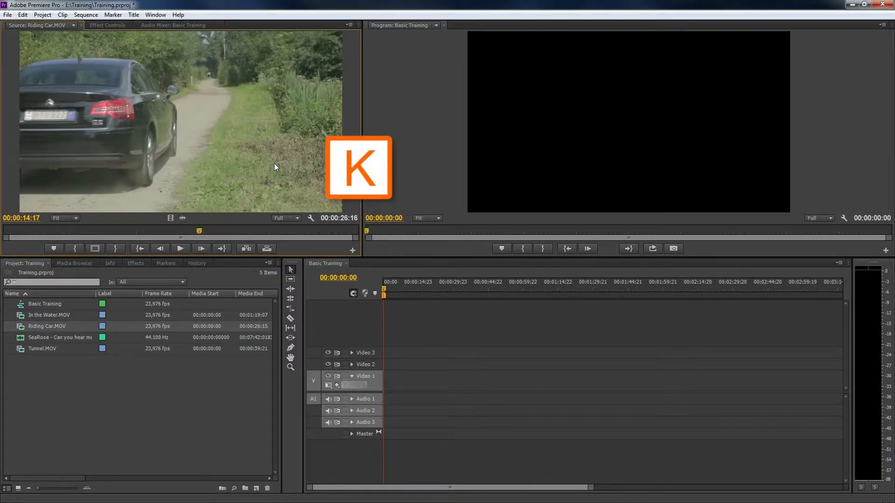
key("l")
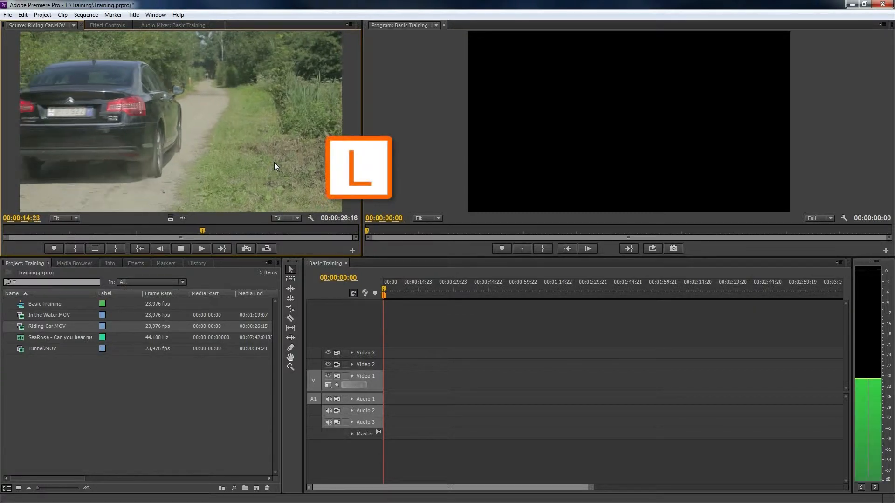
key("l")
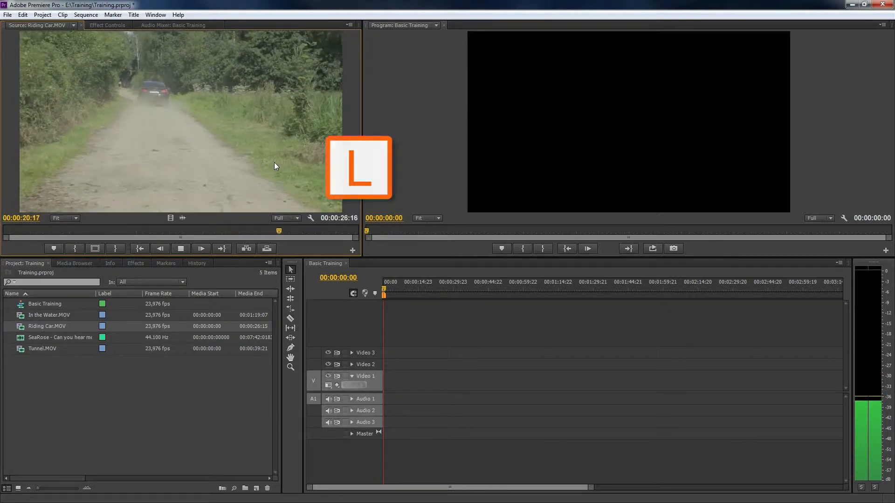
key("k")
key("j")
key("j")
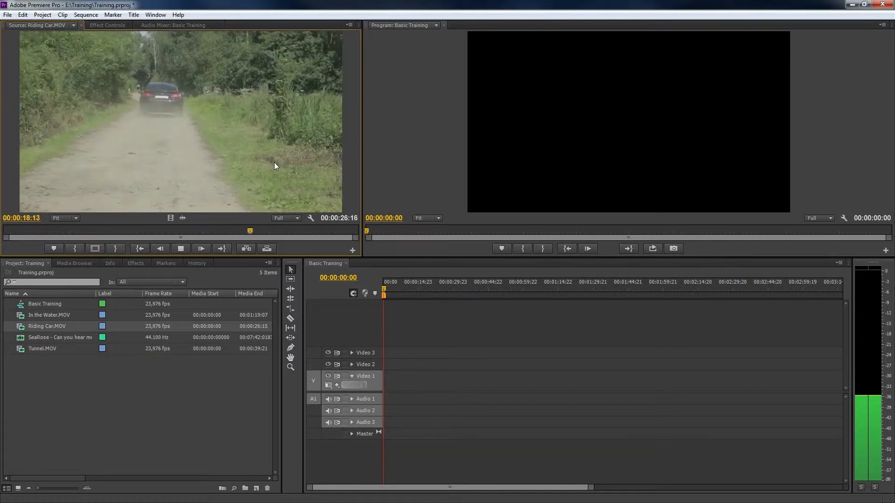
key("k")
key("l")
key("l")
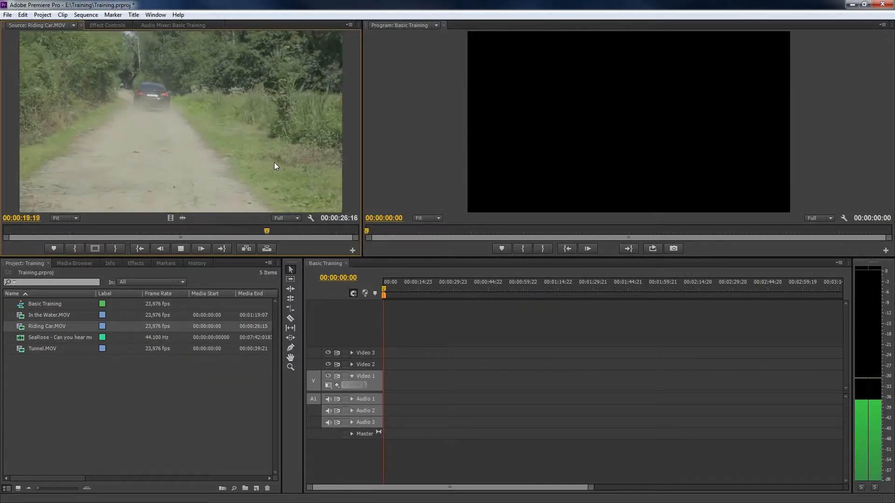
key("j")
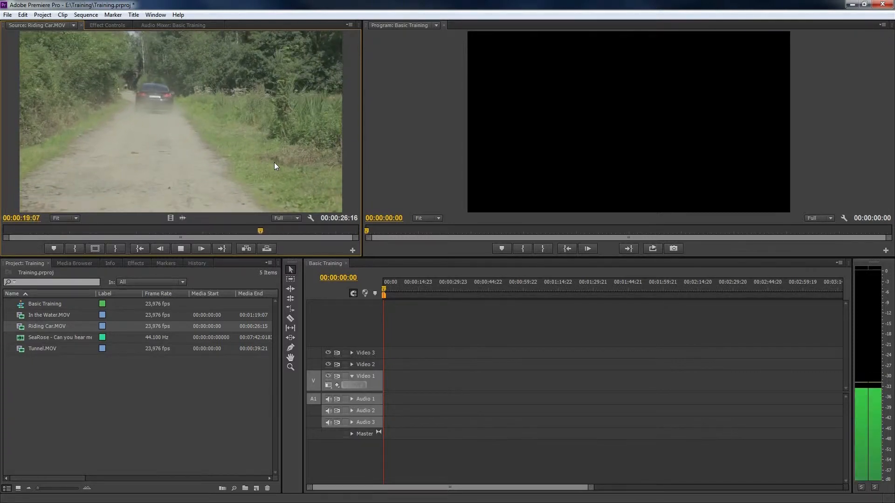
key("k")
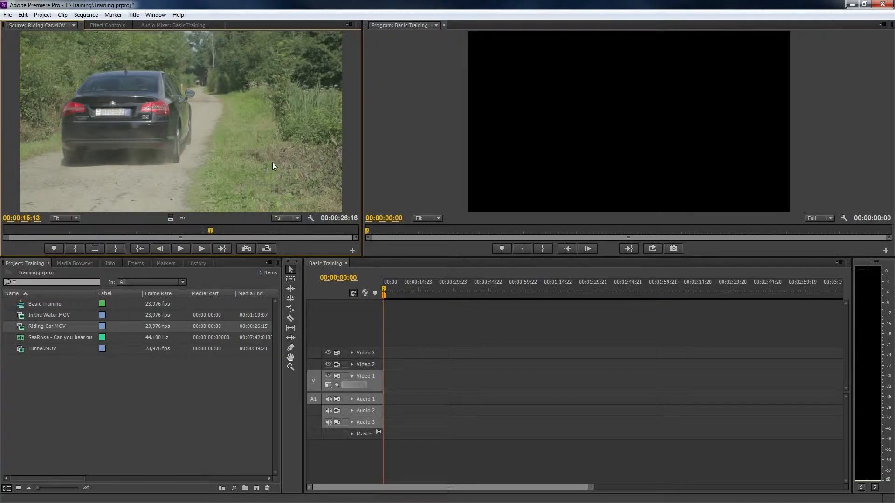
- Mark the In point of Riding Car.MOV at 00:00:13:18 and the Out point at 00:00:20:15
left_click_drag(209, 231, 184, 230)
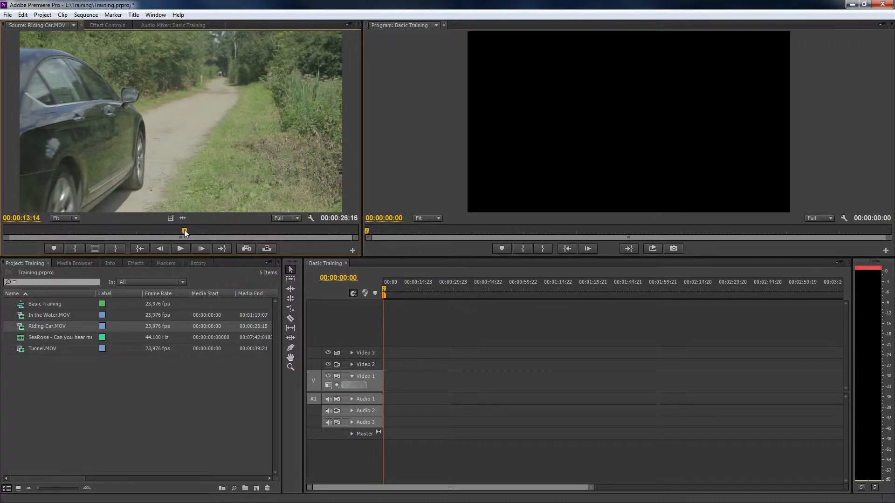
left_click_drag(184, 230, 186, 229)
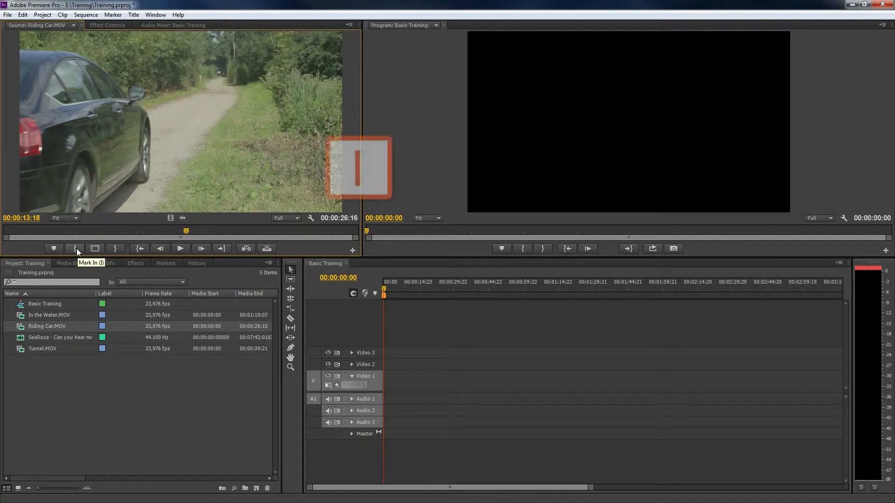
key("i")
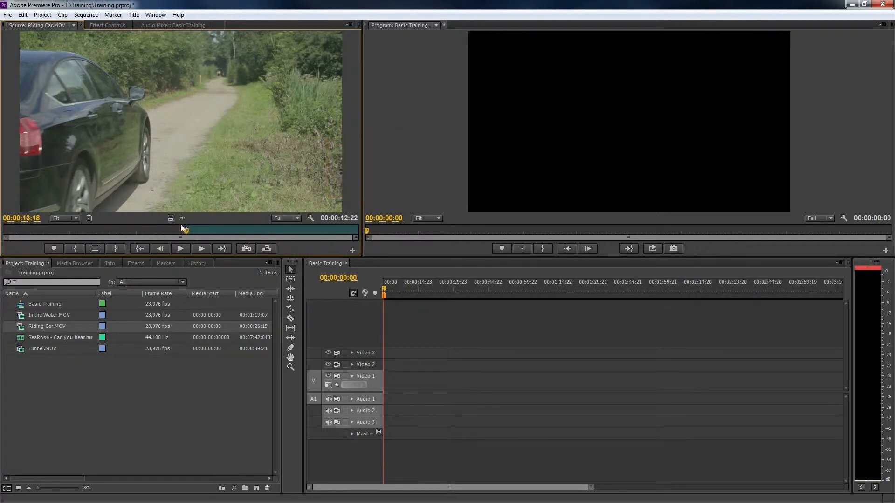
left_click_drag(188, 231, 279, 229)
key("o")
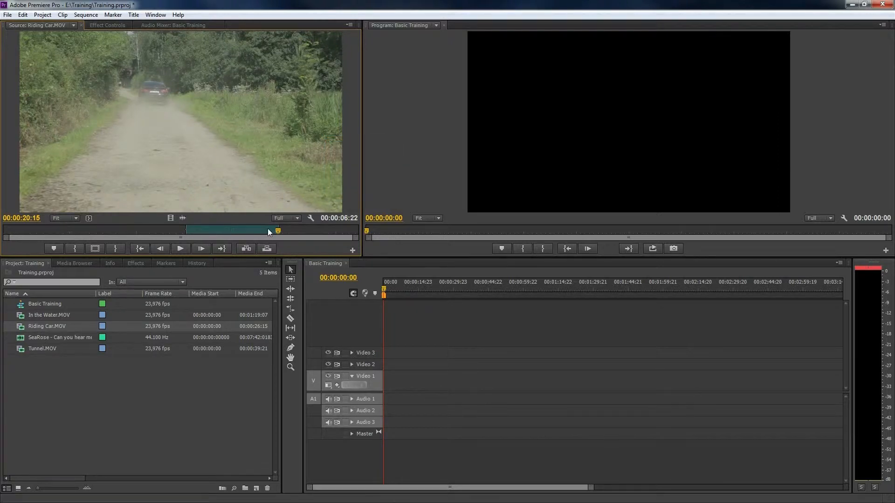
- Insert the marked Riding Car.MOV range at the sequence start, and add separate video-only and audio-only copies on Video 1 and Audio 1
key("comma")
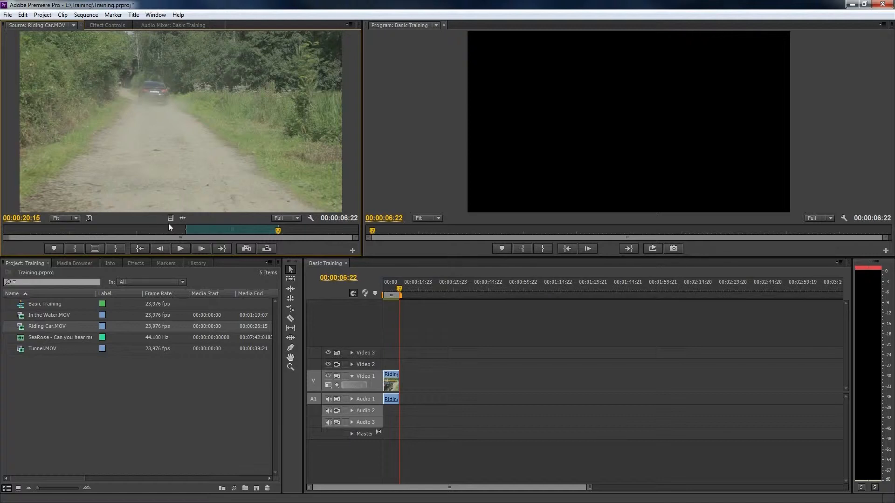
left_click_drag(171, 219, 414, 386)
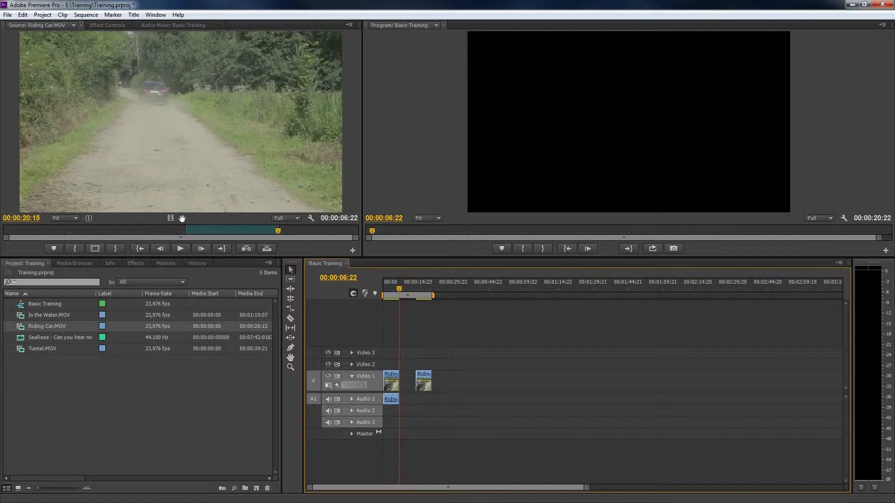
left_click_drag(182, 217, 457, 404)
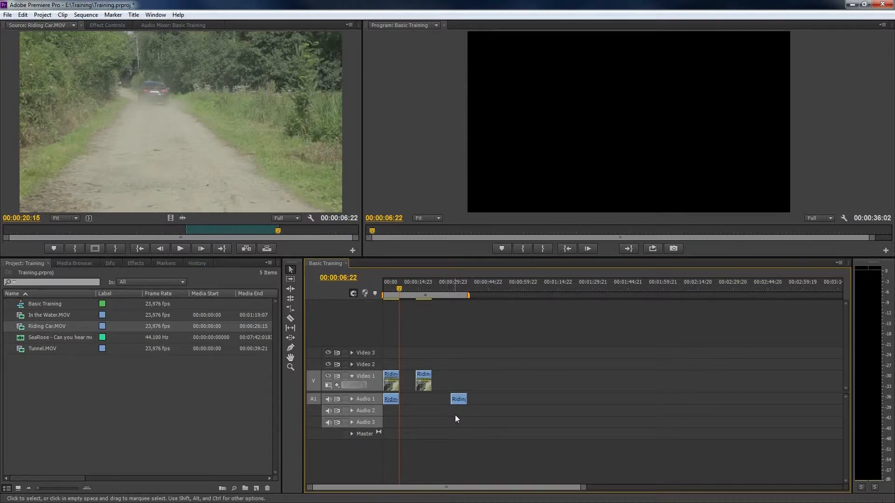
- Delete all clips from the timeline and place the marked Riding Car.MOV range with its audio at the sequence start
left_click_drag(466, 414, 380, 368)
key("Delete")
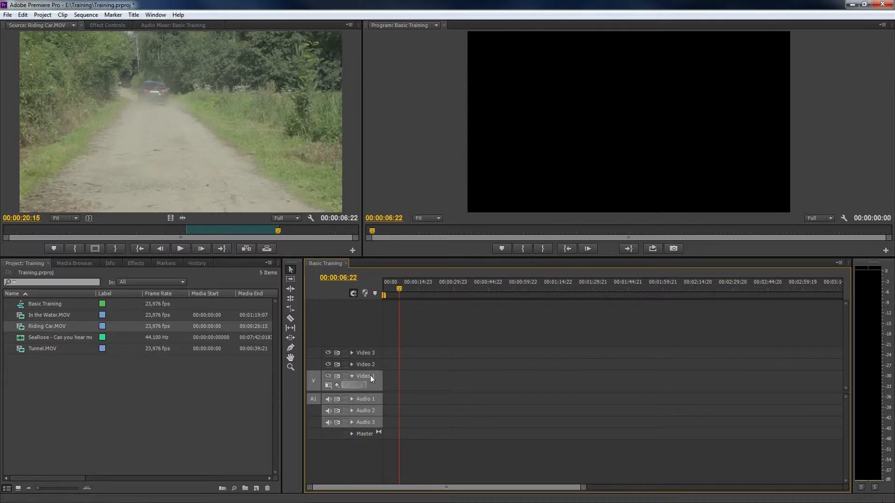
left_click_drag(183, 150, 380, 379)
- Review the Riding Car clip in the Basic Training sequence by shuttling playback backward and forward at different speeds
key("j")
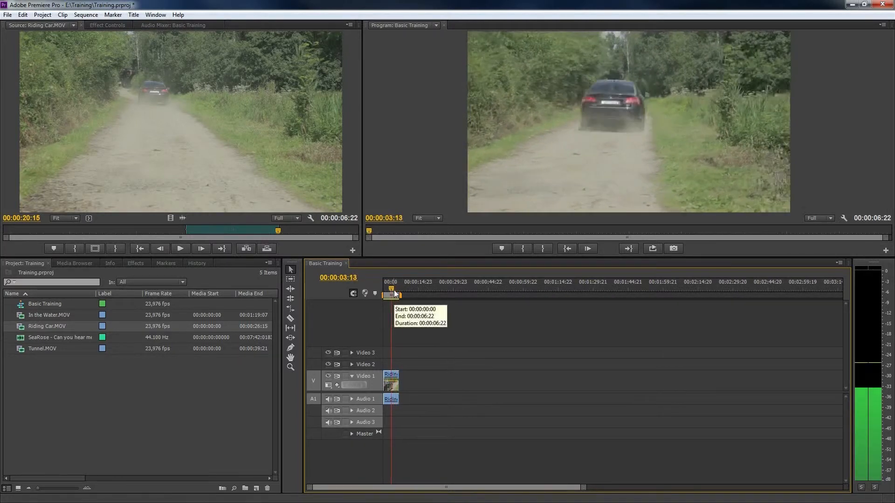
key("l")
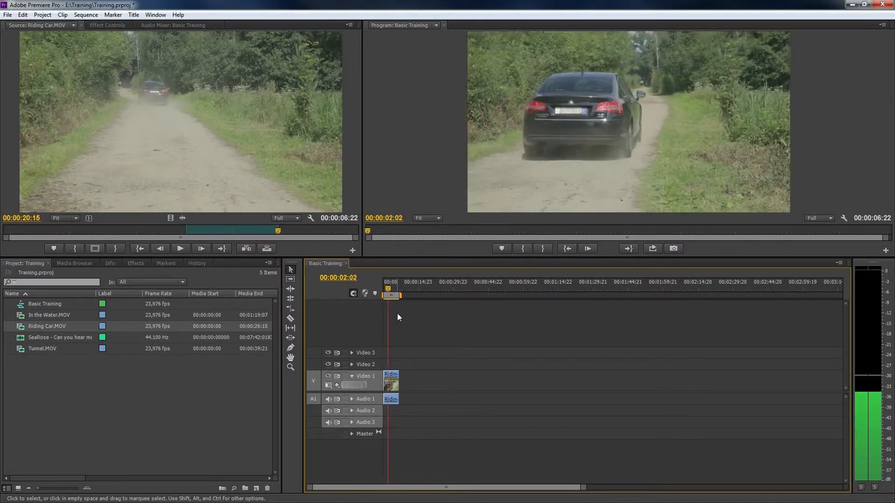
key("k")
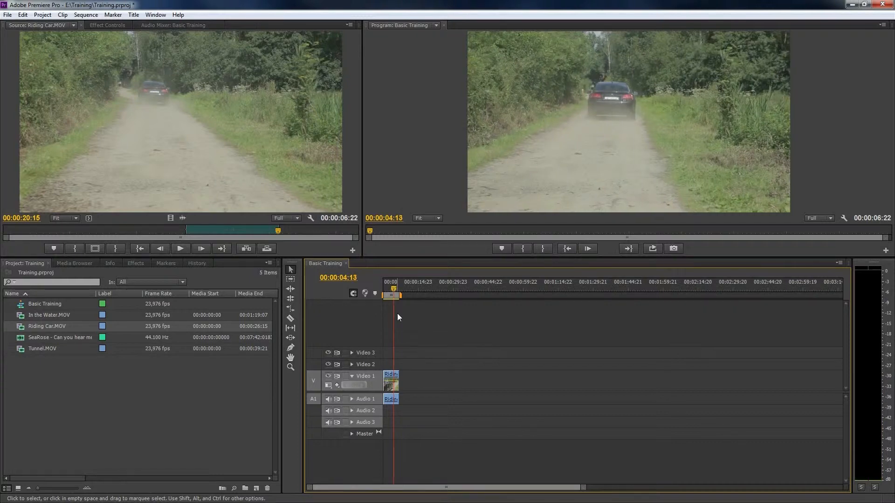
key("j")
key("j")
key("j")
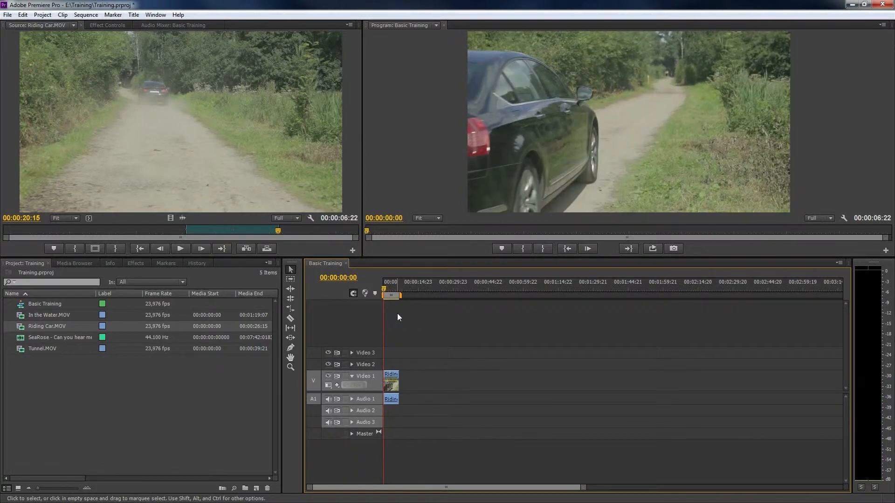
key("l")
key("l")
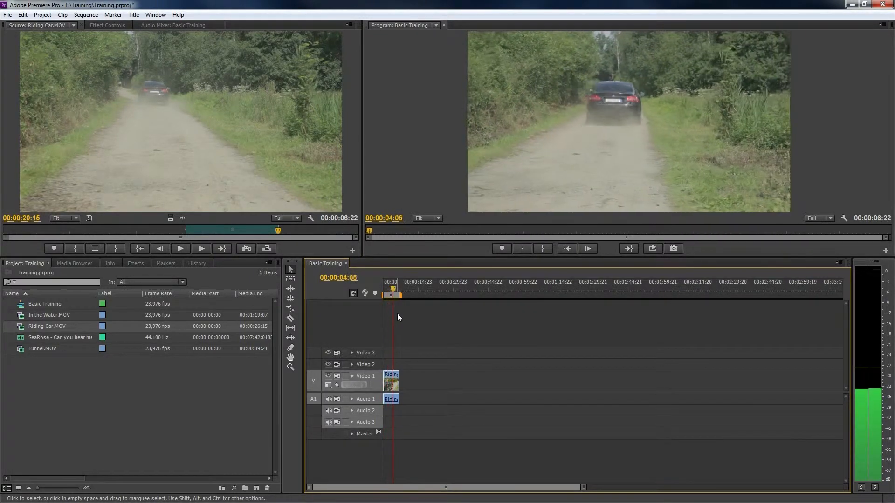
key("k")
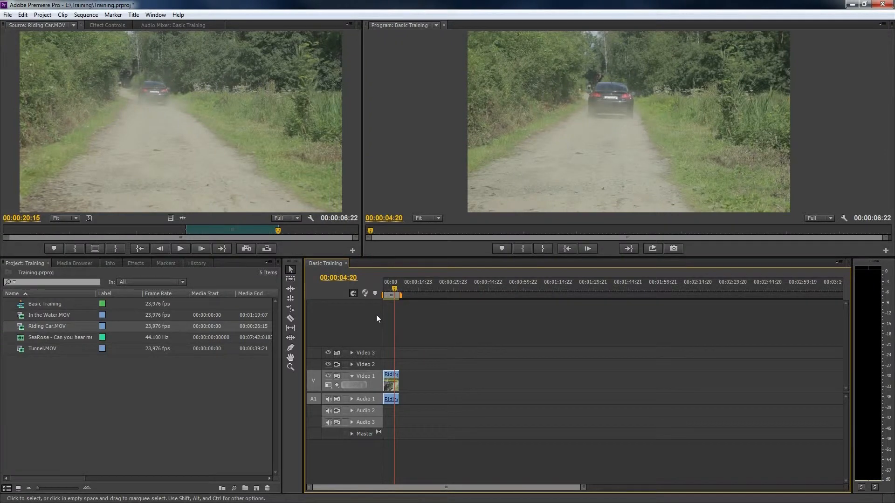
- Mark a range of 00:00:08:12 ending at 00:00:22:19 in Tunnel.MOV and set the sequence playhead to 00:00:03:05
double_click(21, 349)
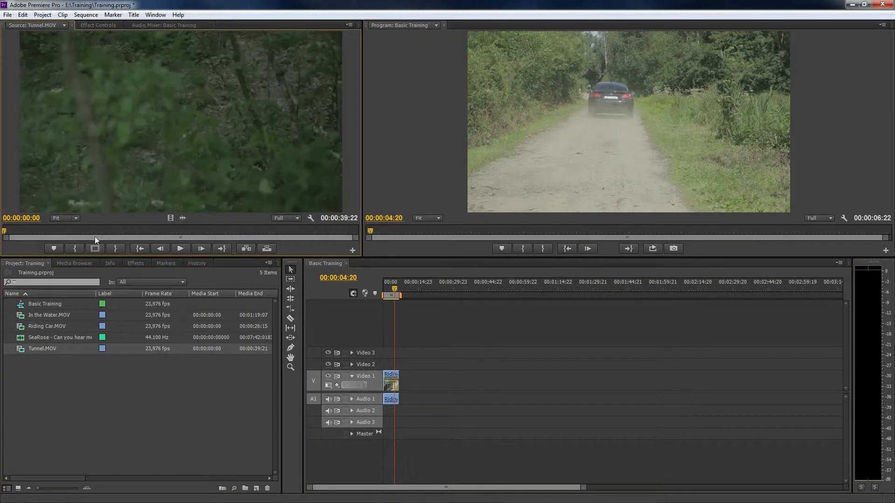
left_click_drag(107, 232, 210, 233)
key("i")
key("o")
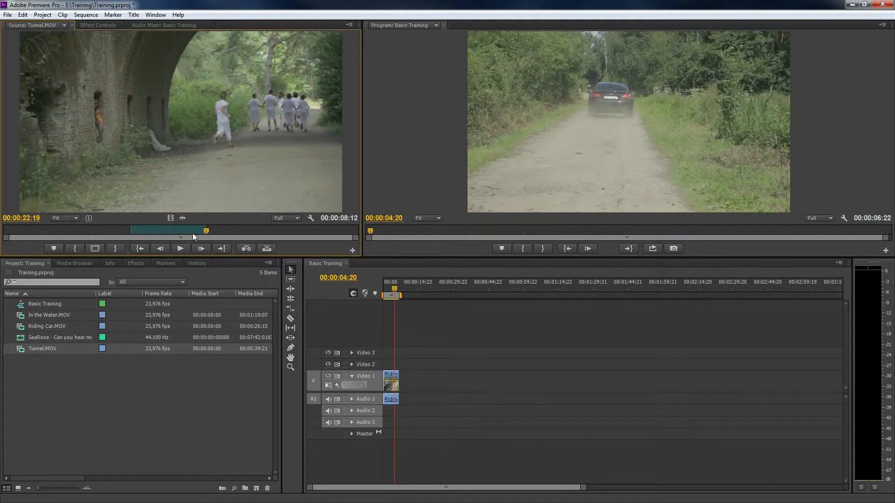
left_click_drag(394, 285, 391, 286)
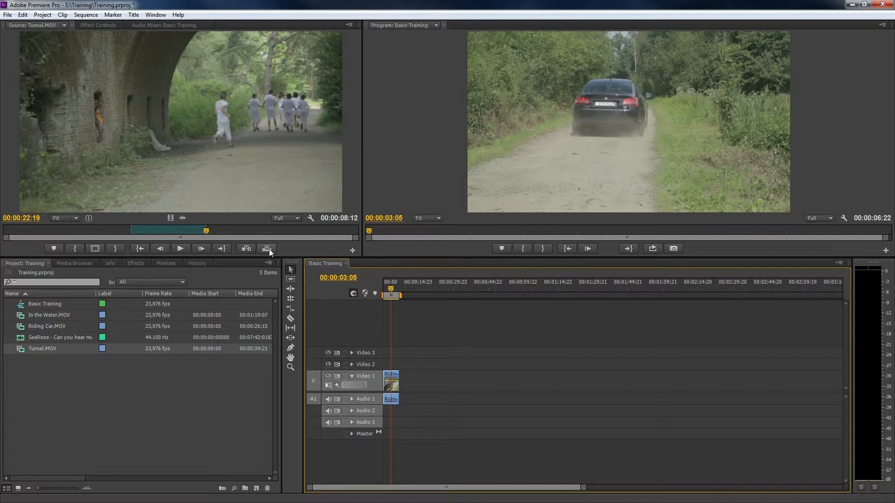
- Try overwriting the sequence from the playhead with the marked Tunnel.MOV range, scrub through the edit, and undo it
key("semicolon")
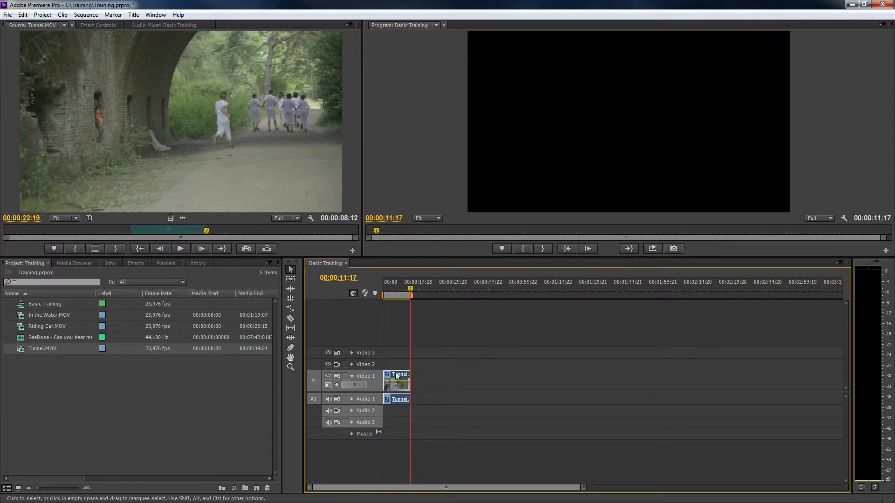
left_click(388, 287)
left_click_drag(387, 285, 396, 284)
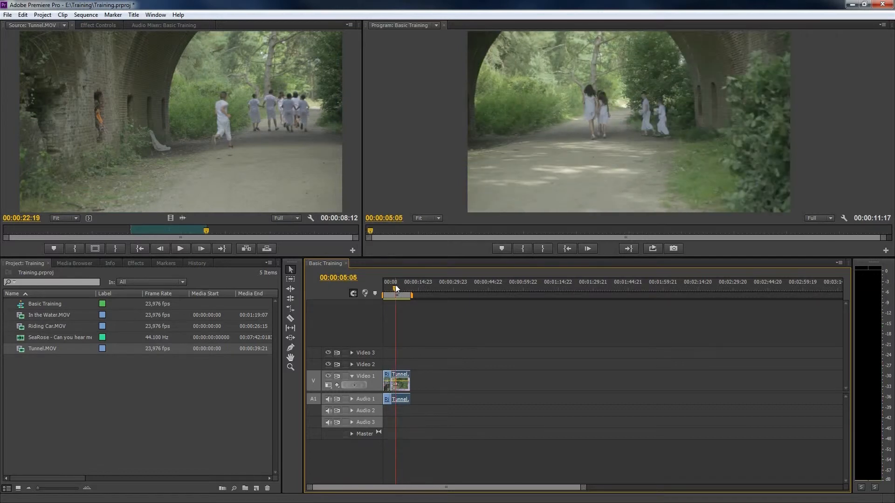
key("ctrl+z")
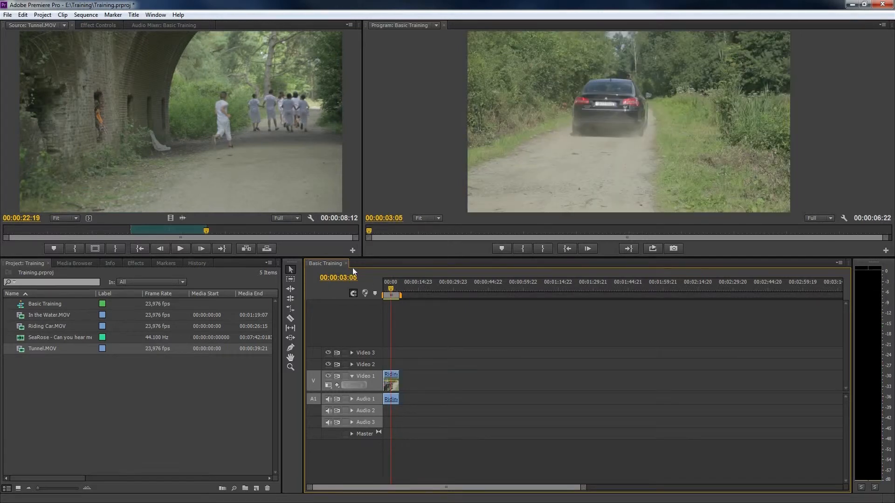
- Insert the marked Tunnel.MOV range at 00:00:03:05 within the Riding Car clip and scrub the sequence to 00:00:12:19
key("comma")
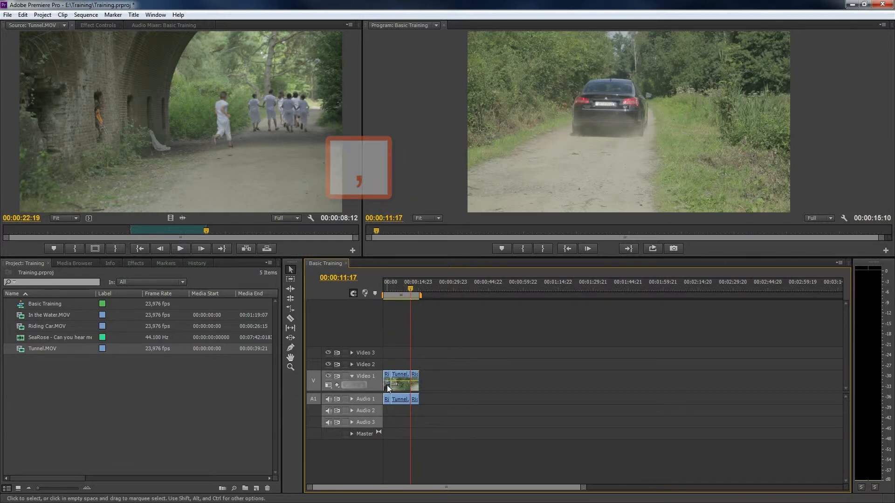
left_click_drag(387, 289, 413, 293)
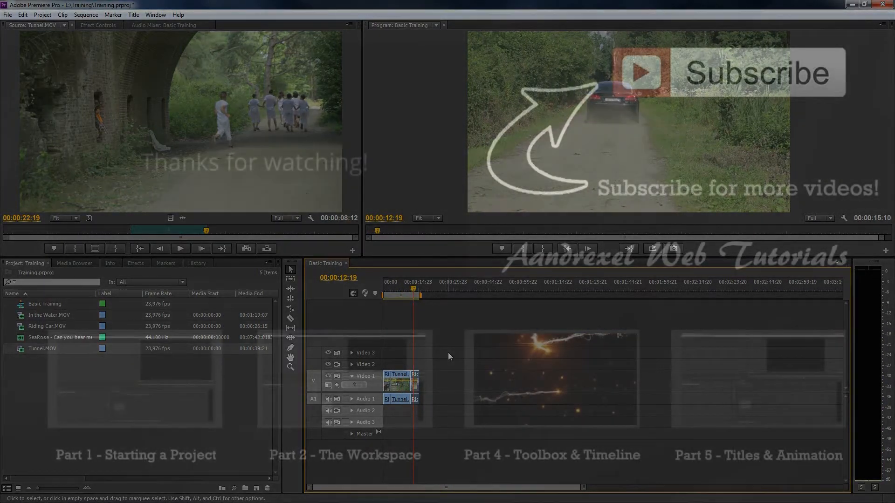